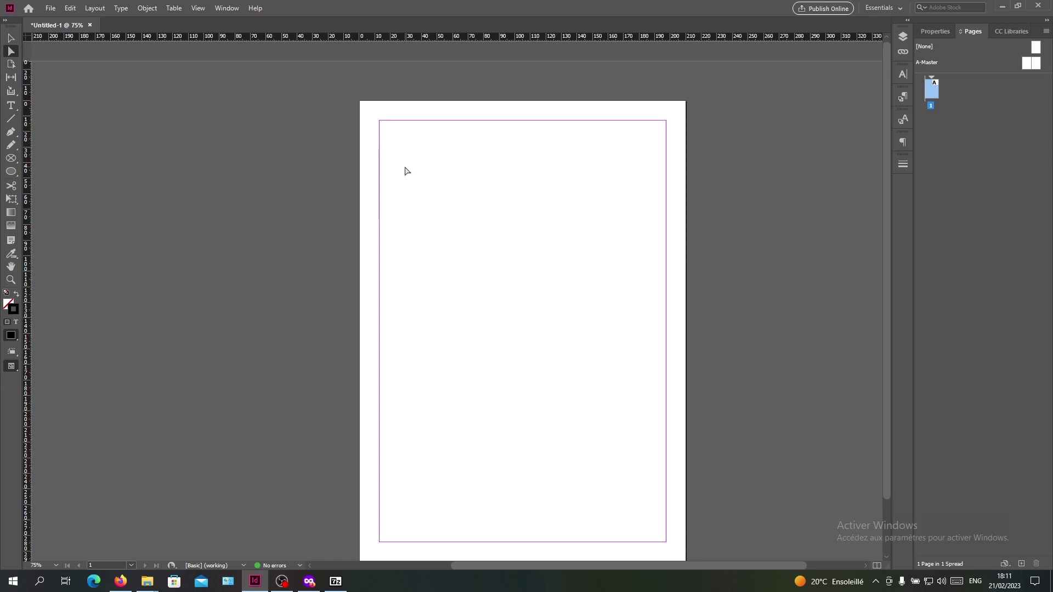
# Zoom in to 125% and begin dragging a text frame near the top of the A4 page.
pyautogui.scroll(2, 406, 166)
pyautogui.moveTo(344, 92); pyautogui.dragTo(401, 165)
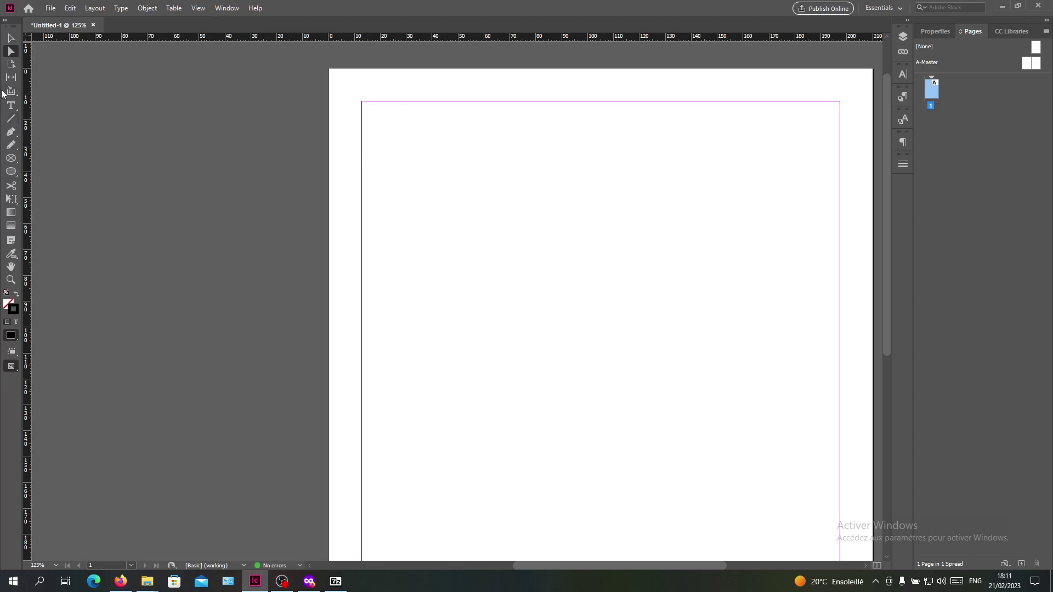
# Draw a text frame near the page top, stop editing it, then return to the Selection tool at 100%.
pyautogui.click(9, 107)
pyautogui.moveTo(484, 191); pyautogui.dragTo(677, 314)
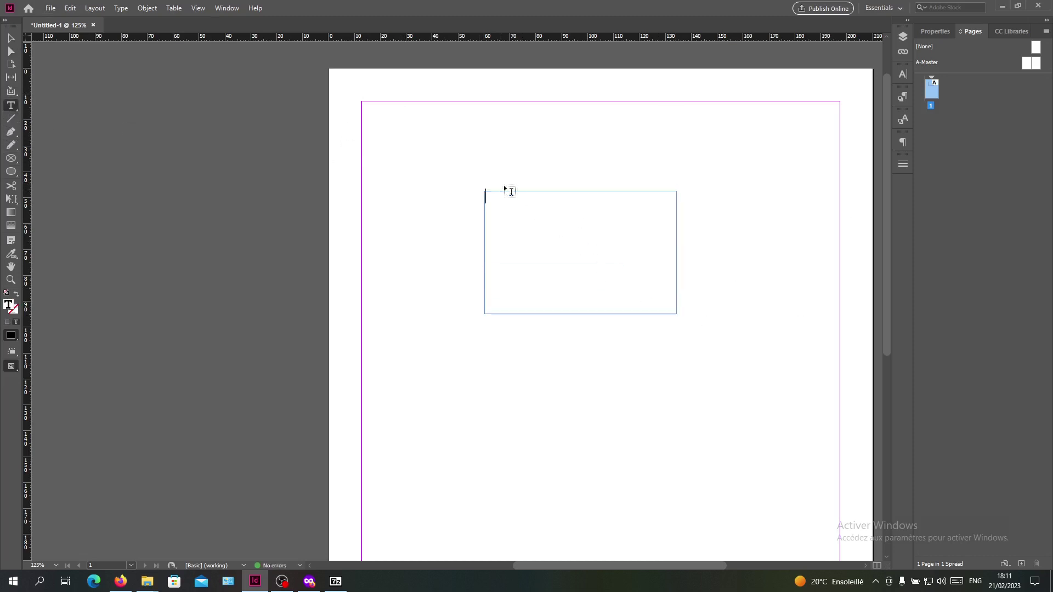
pyautogui.click(442, 157)
pyautogui.click(10, 51)
pyautogui.click(11, 40)
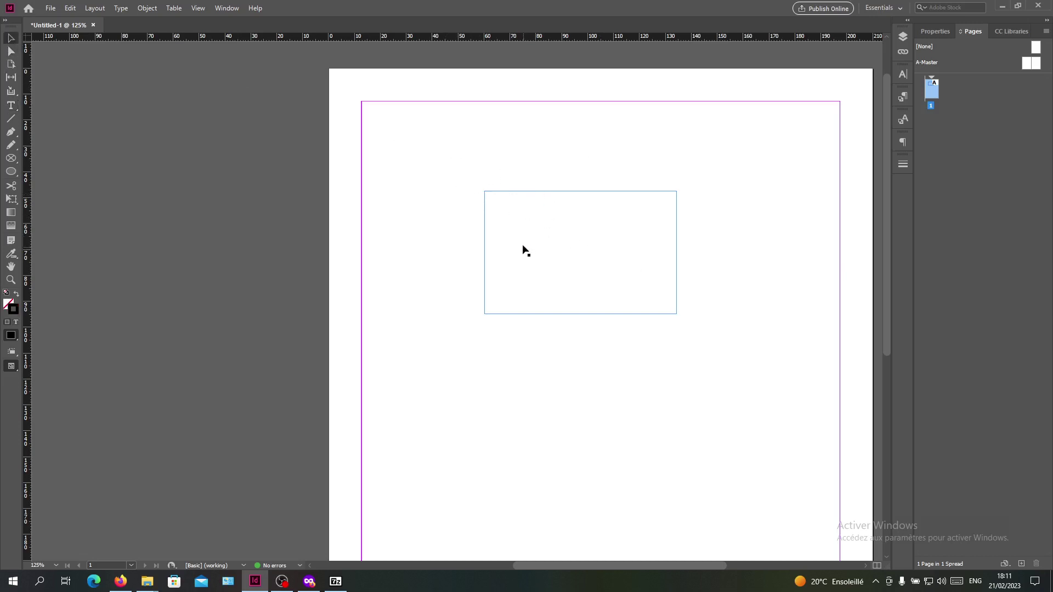
pyautogui.scroll(-1, 518, 229)
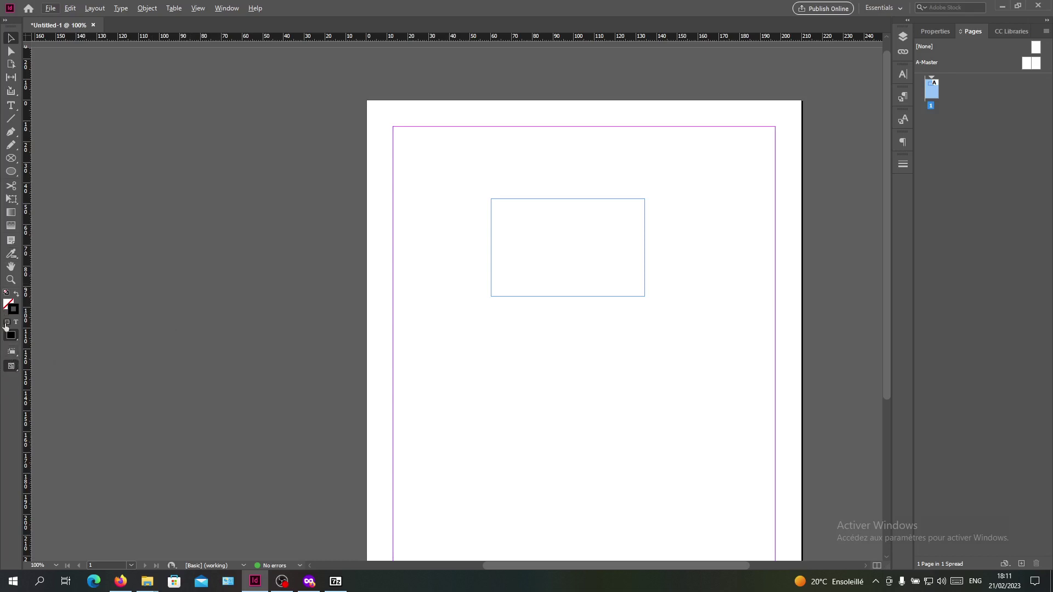
pyautogui.click(11, 354)
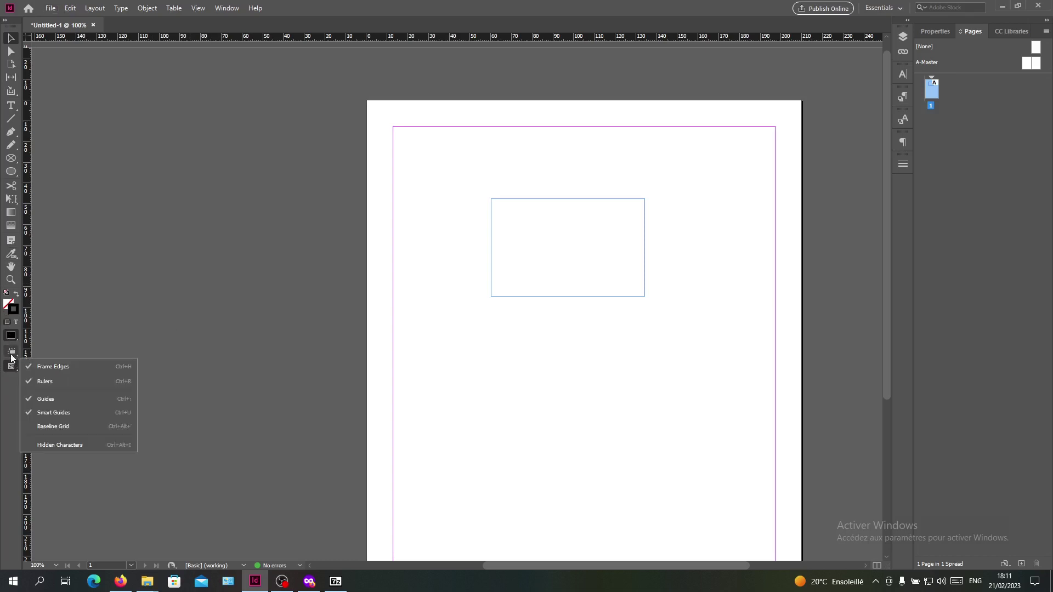
pyautogui.click(73, 368)
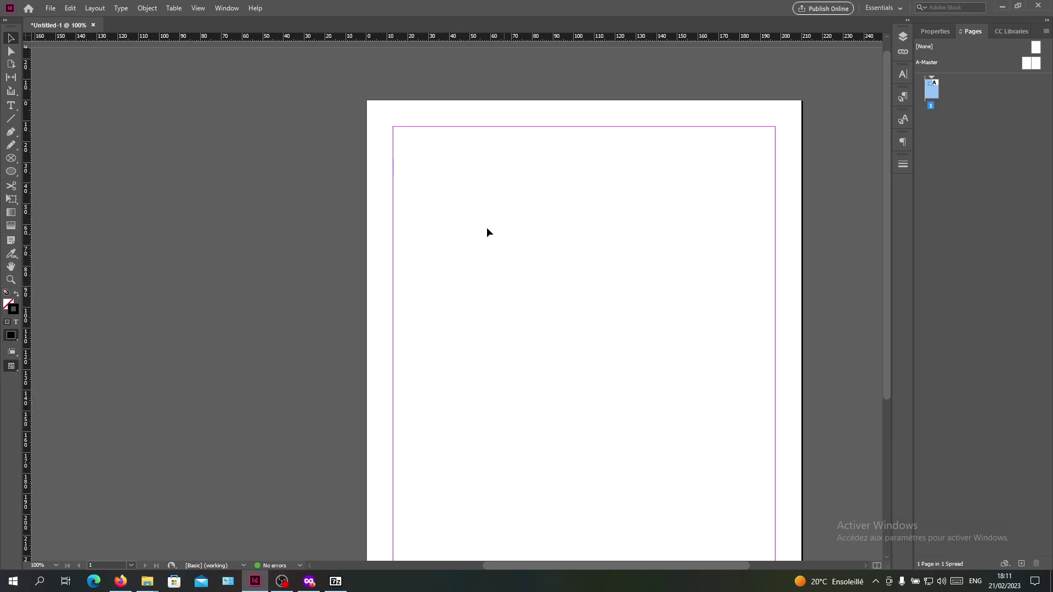
pyautogui.click(11, 366)
pyautogui.click(55, 365)
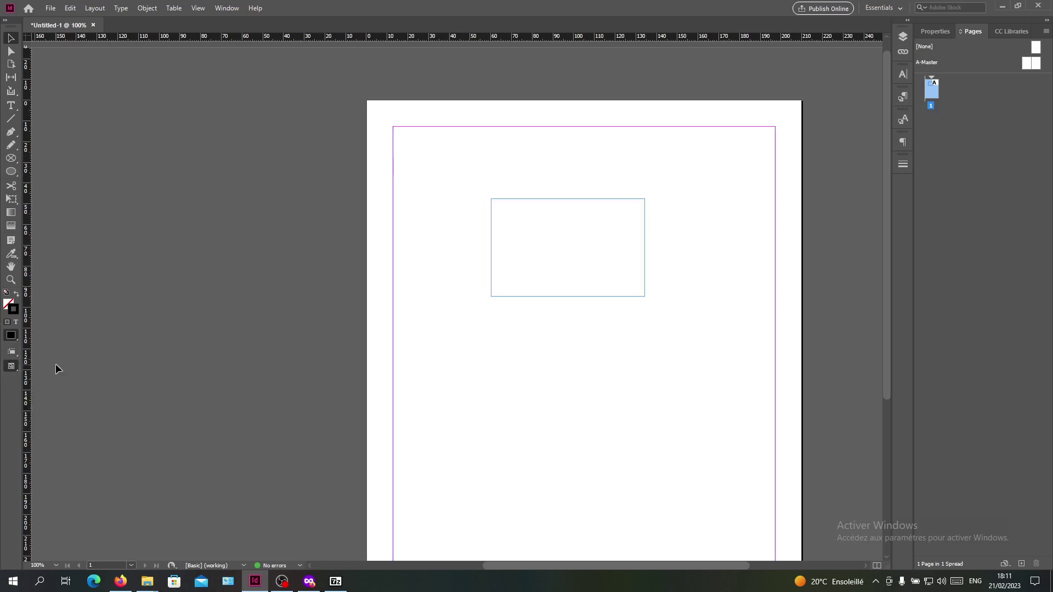
pyautogui.click(13, 363)
pyautogui.click(58, 400)
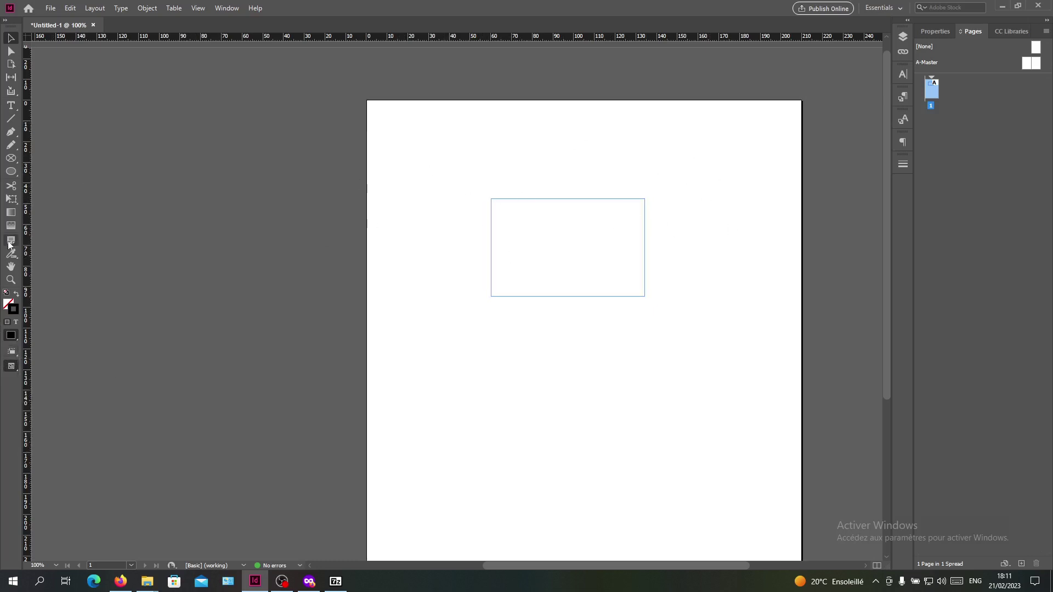
pyautogui.click(11, 366)
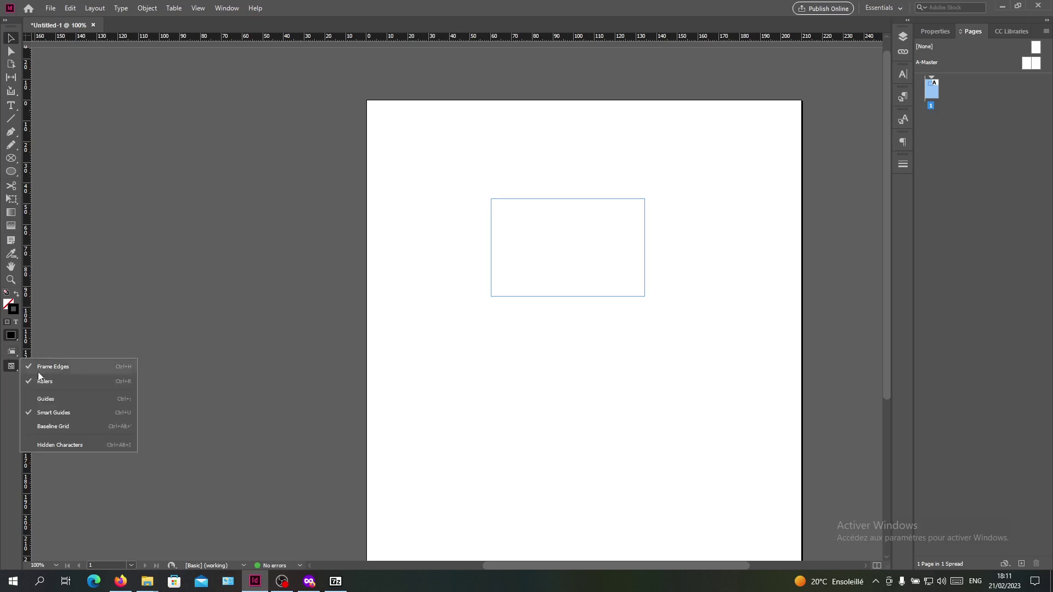
pyautogui.click(77, 397)
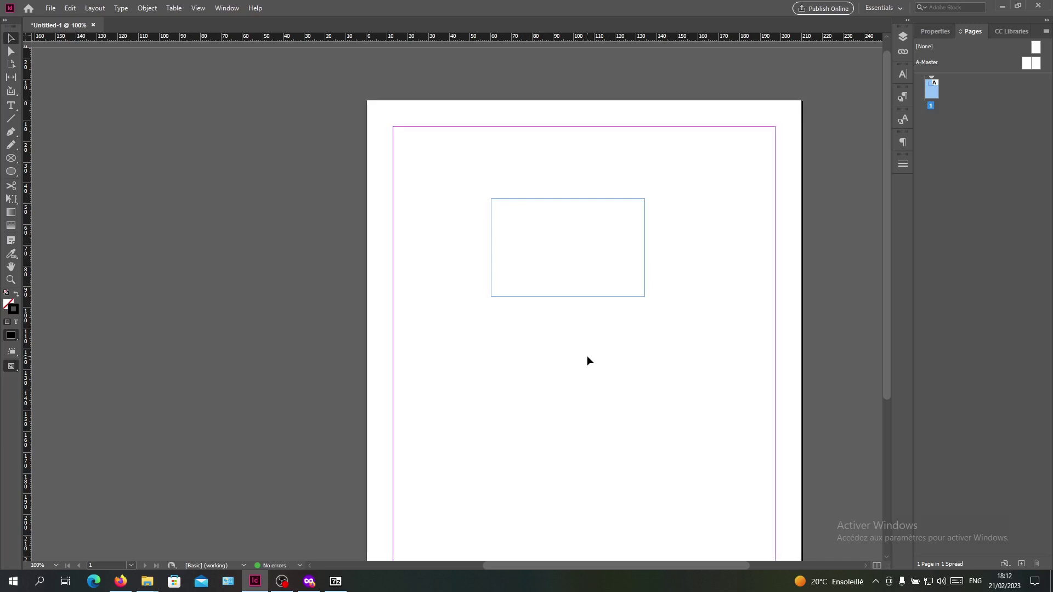
# Show the document Properties panel and toggle the margin guides off and back on.
pyautogui.click(940, 31)
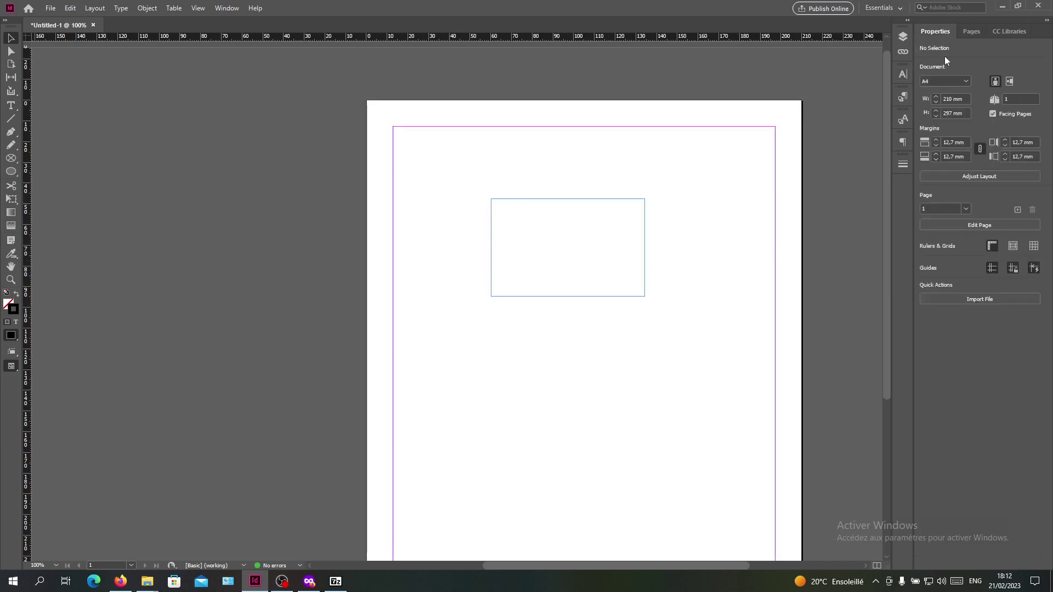
pyautogui.click(991, 269)
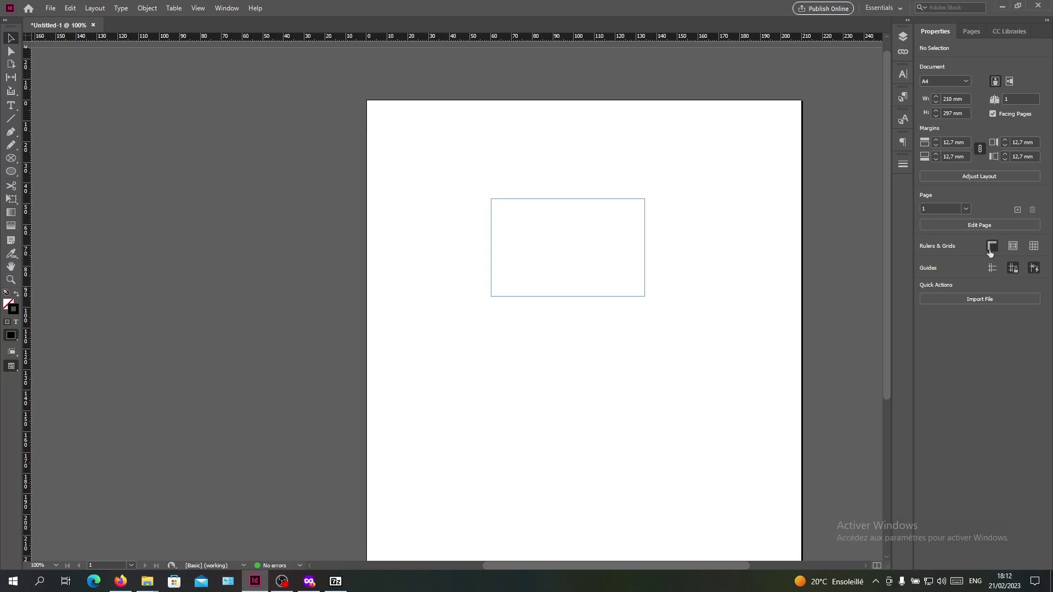
pyautogui.click(992, 268)
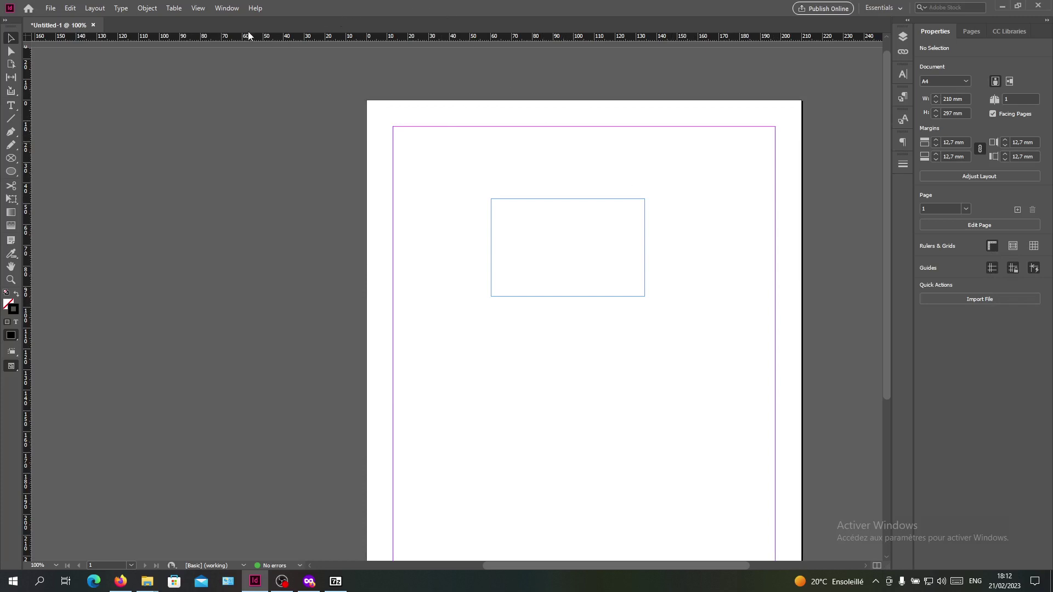
# Hide the frame edges with View > Extras > Hide Frame Edges.
pyautogui.click(203, 10)
pyautogui.click(203, 10)
pyautogui.click(203, 10)
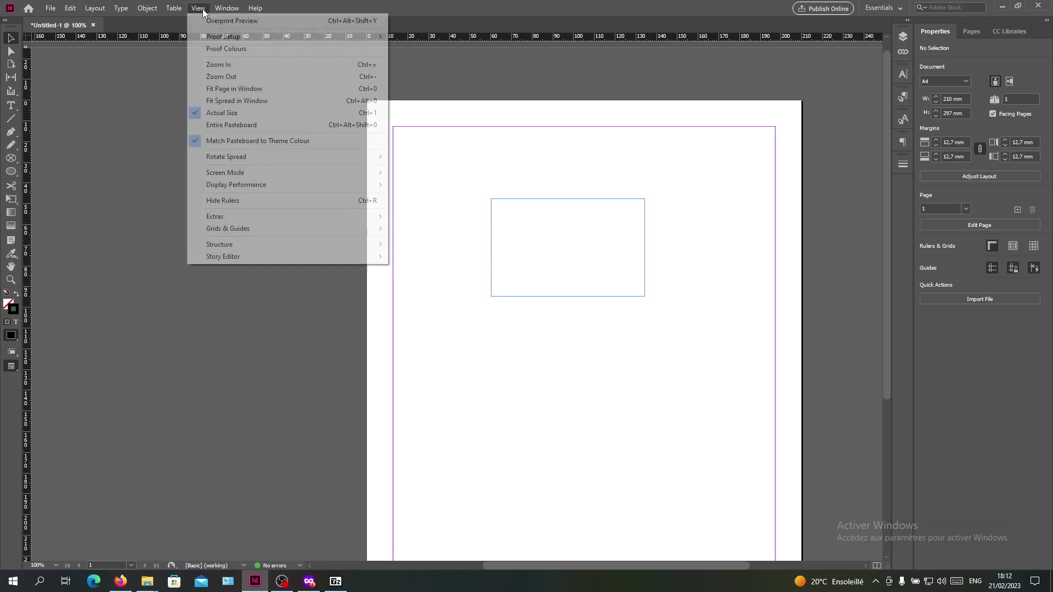
pyautogui.moveTo(212, 220)
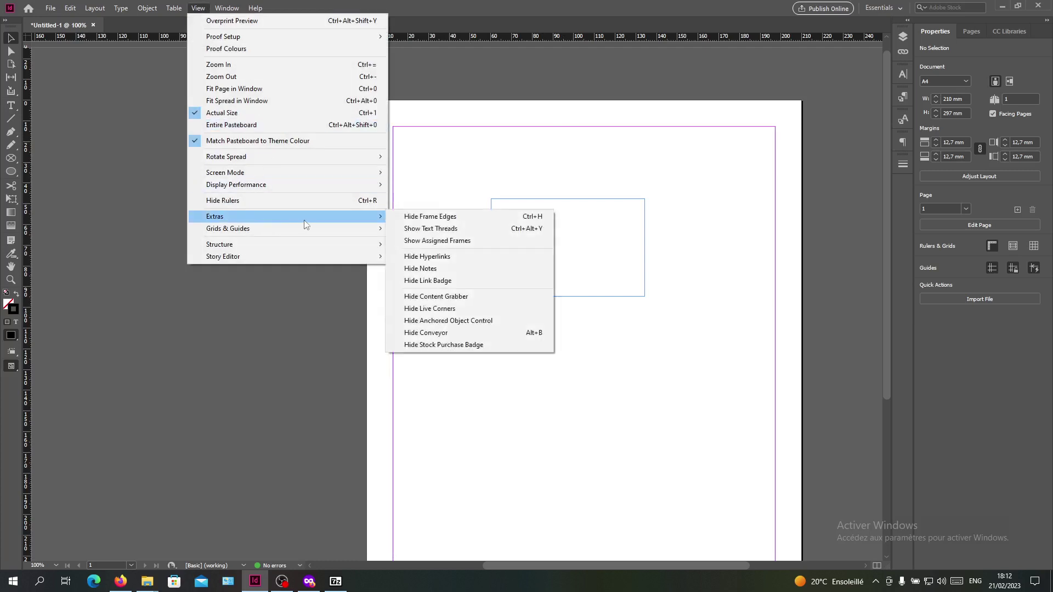
pyautogui.click(413, 218)
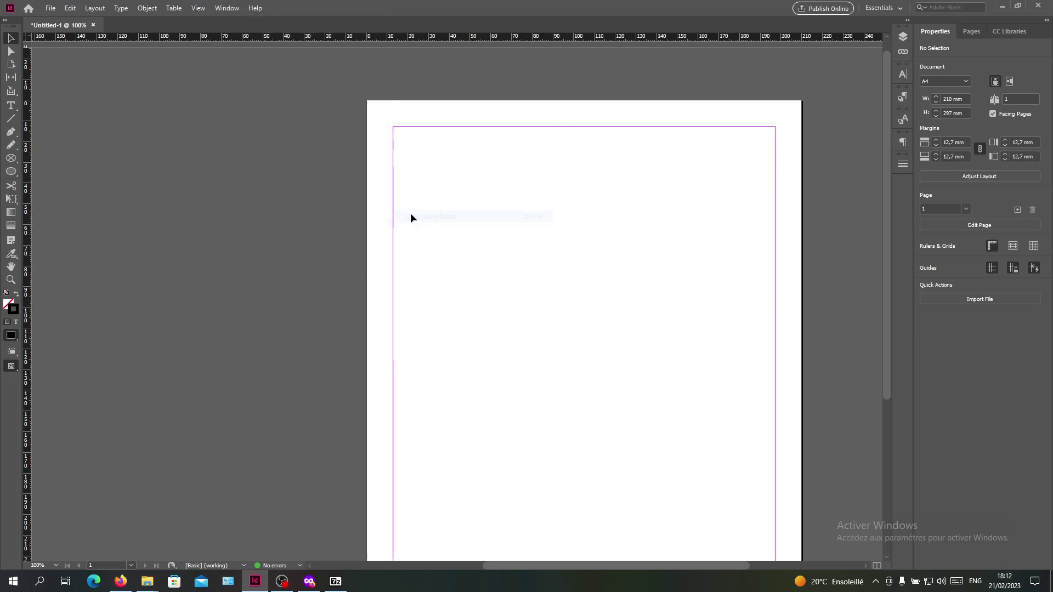
pyautogui.hotkey('ctrl', 'h')
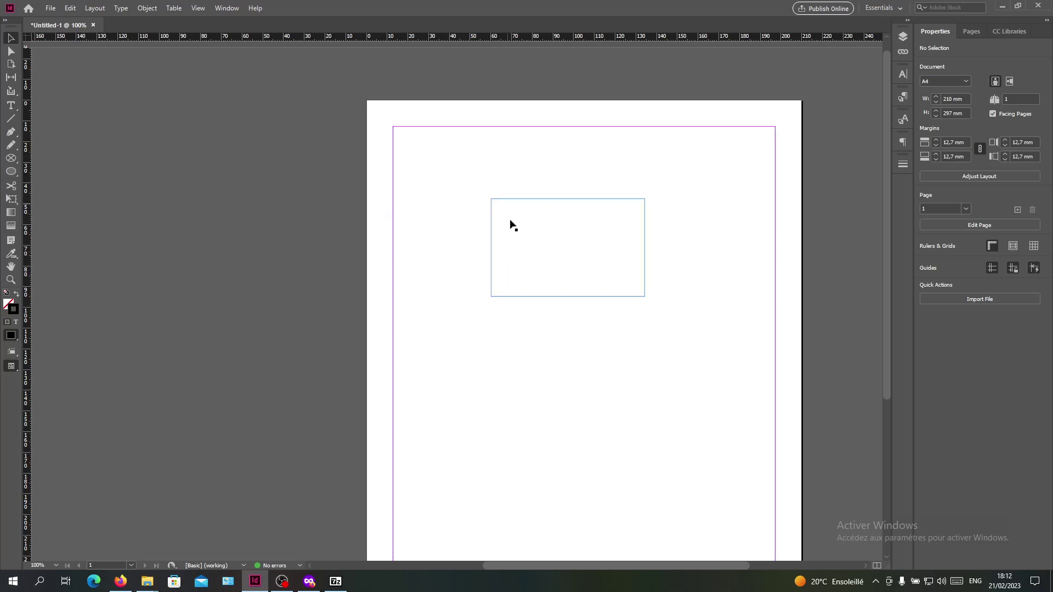
pyautogui.hotkey('ctrl', 'h')
# Hide the margin guides with View > Grids & Guides > Hide Guides.
pyautogui.click(199, 8)
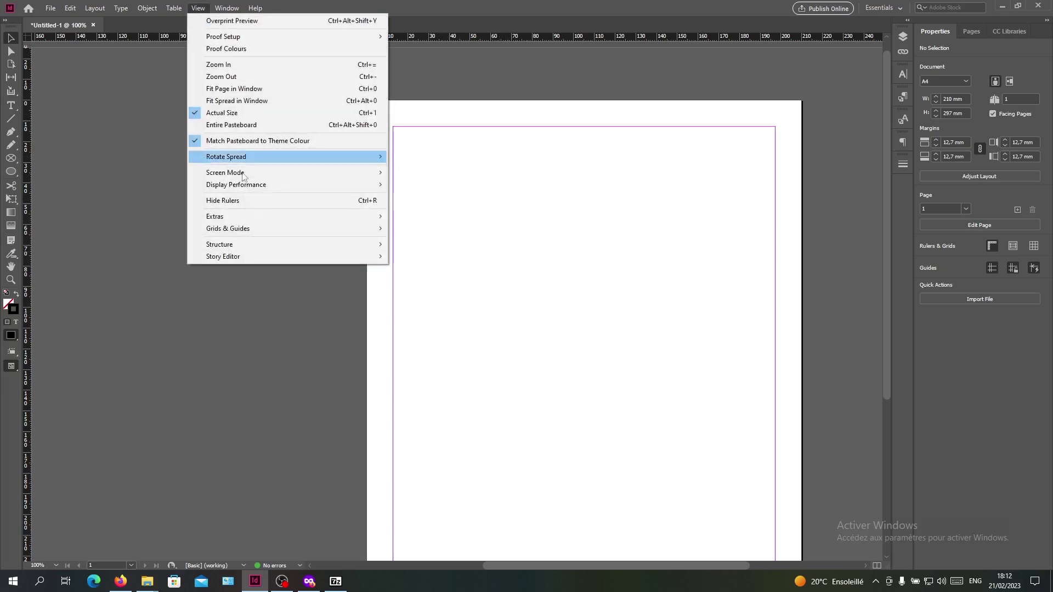
pyautogui.moveTo(272, 227)
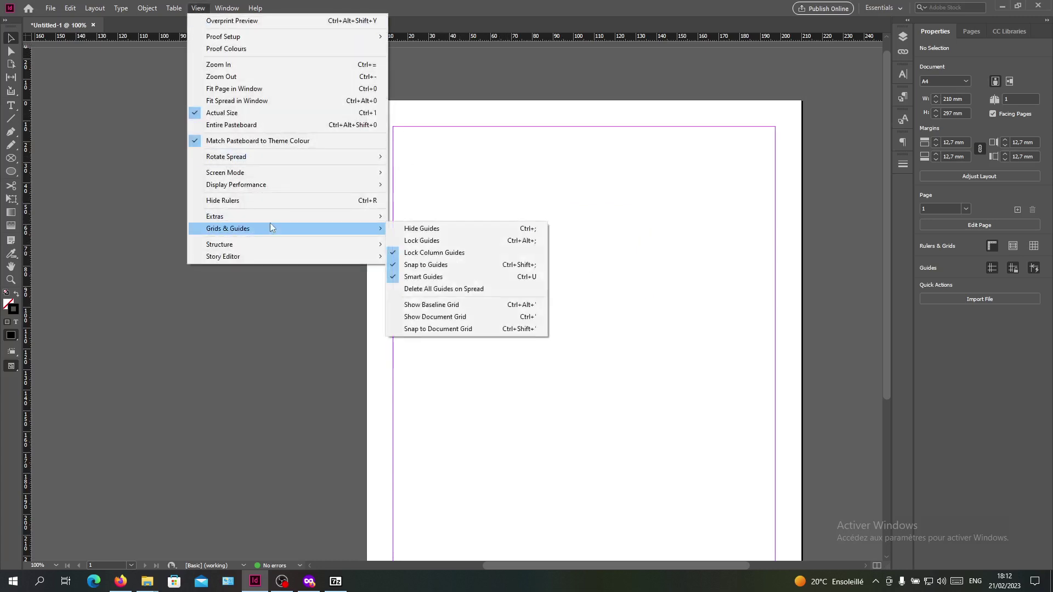
pyautogui.click(419, 230)
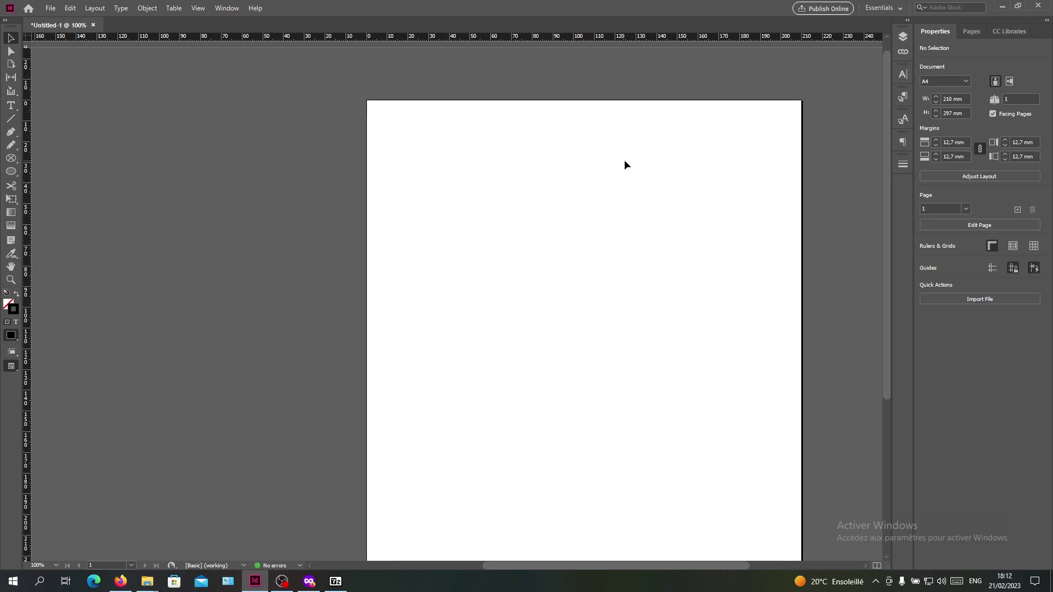
# Select the empty text frame and turn frame edges back on via View > Extras > Show Frame Edges.
pyautogui.click(548, 225)
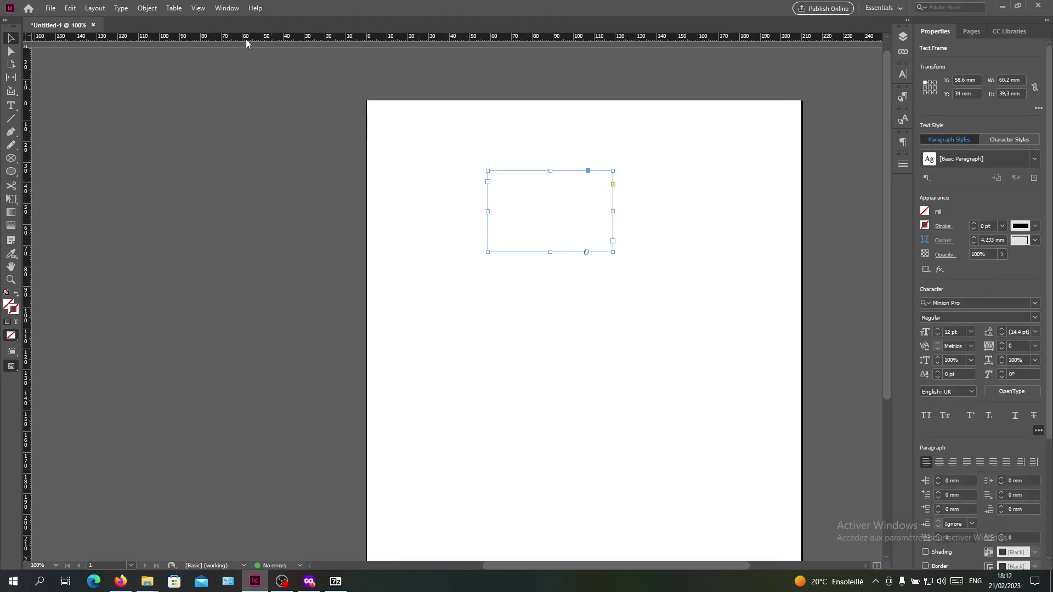
pyautogui.click(198, 7)
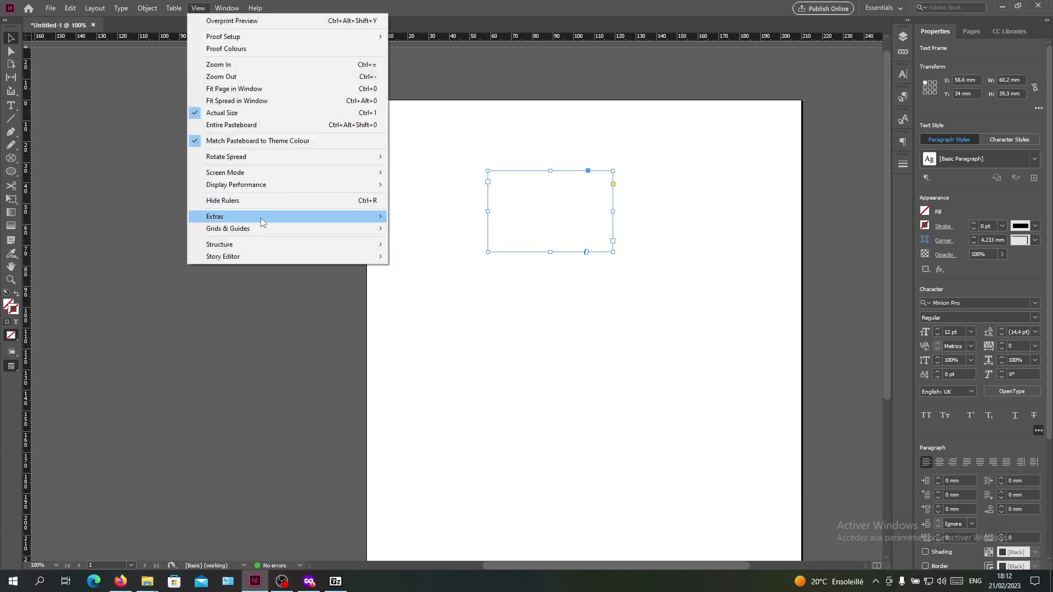
pyautogui.moveTo(262, 218)
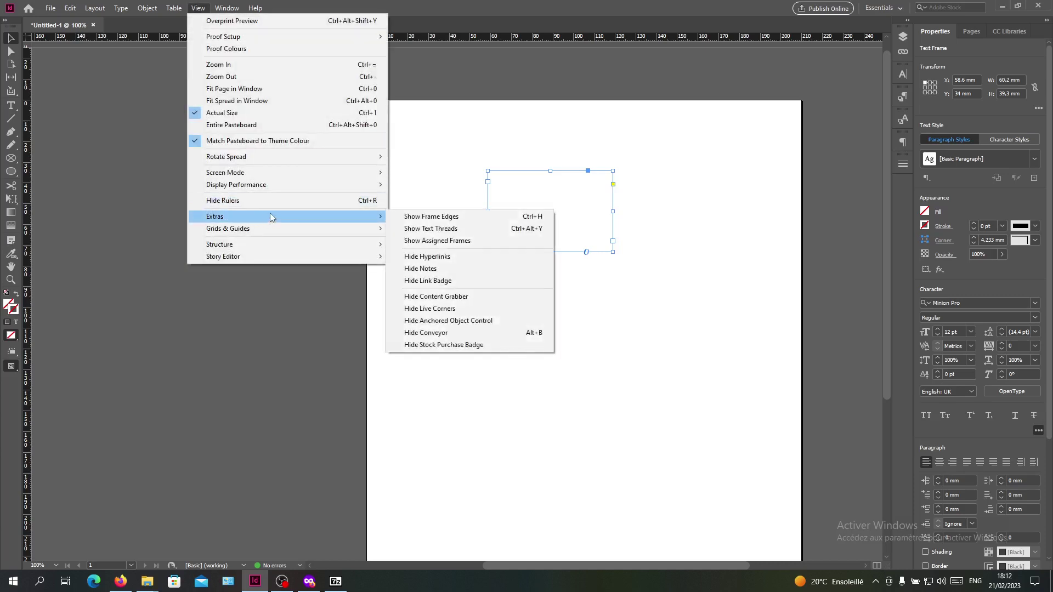
pyautogui.click(429, 217)
# Deselect the frame and show the margin guides via View > Grids & Guides > Show Guides.
pyautogui.click(509, 308)
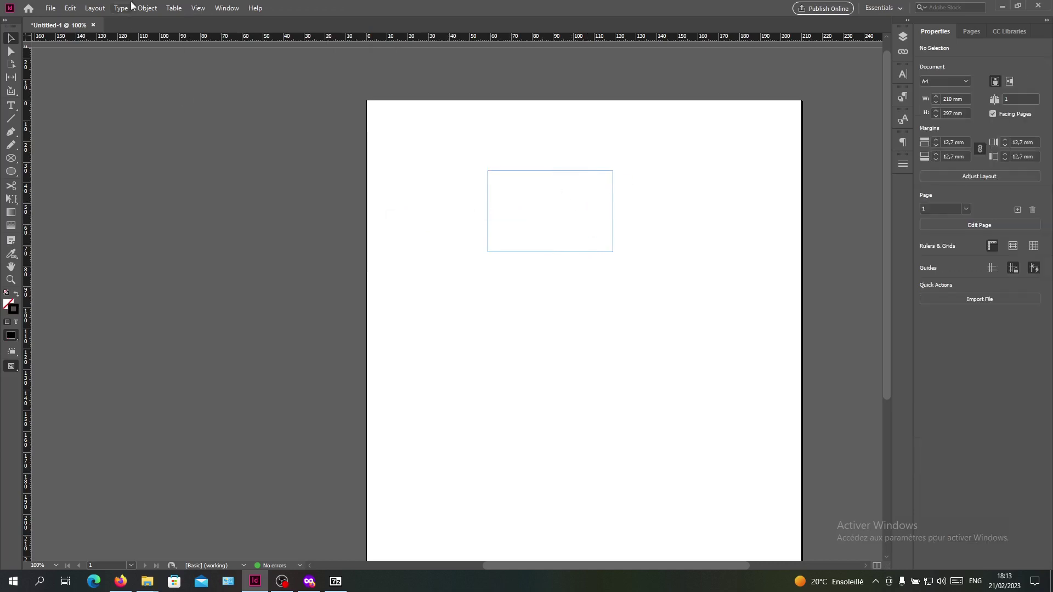
pyautogui.click(198, 8)
pyautogui.moveTo(247, 229)
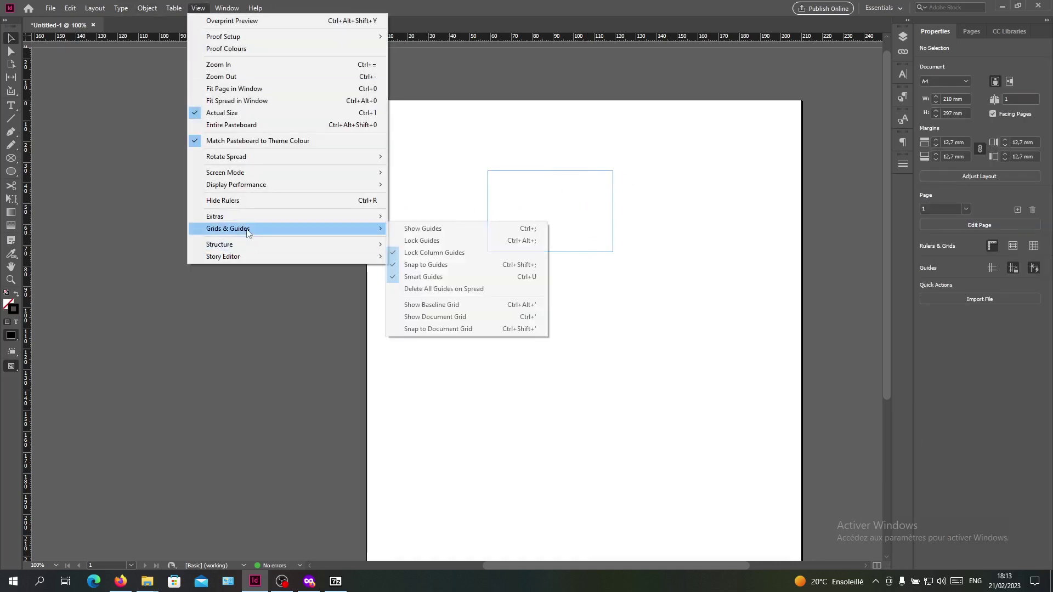
pyautogui.click(409, 230)
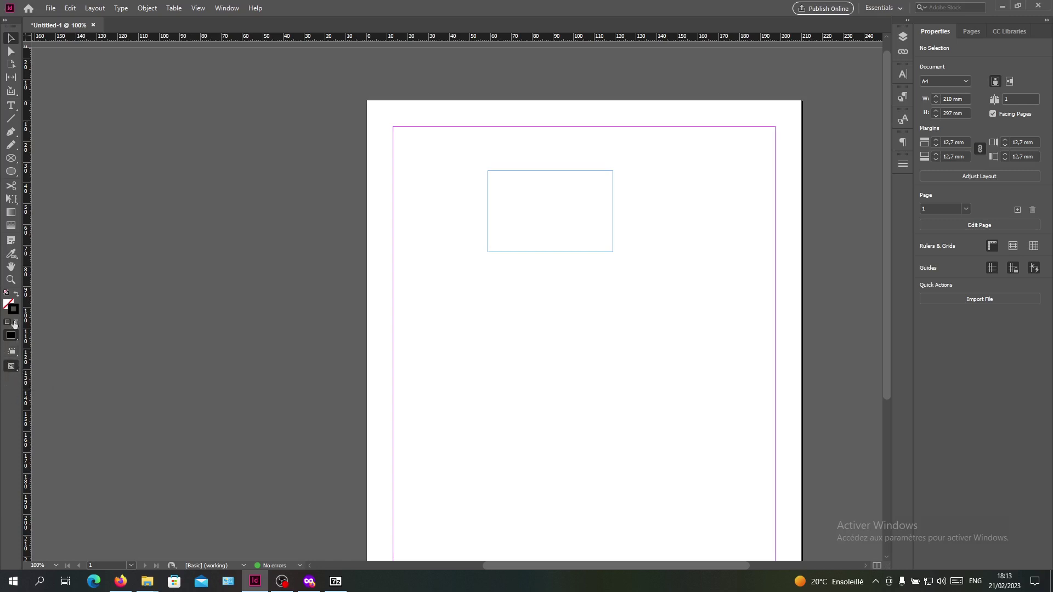
# Switch the screen mode to Preview and zoom out to 75%.
pyautogui.click(11, 369)
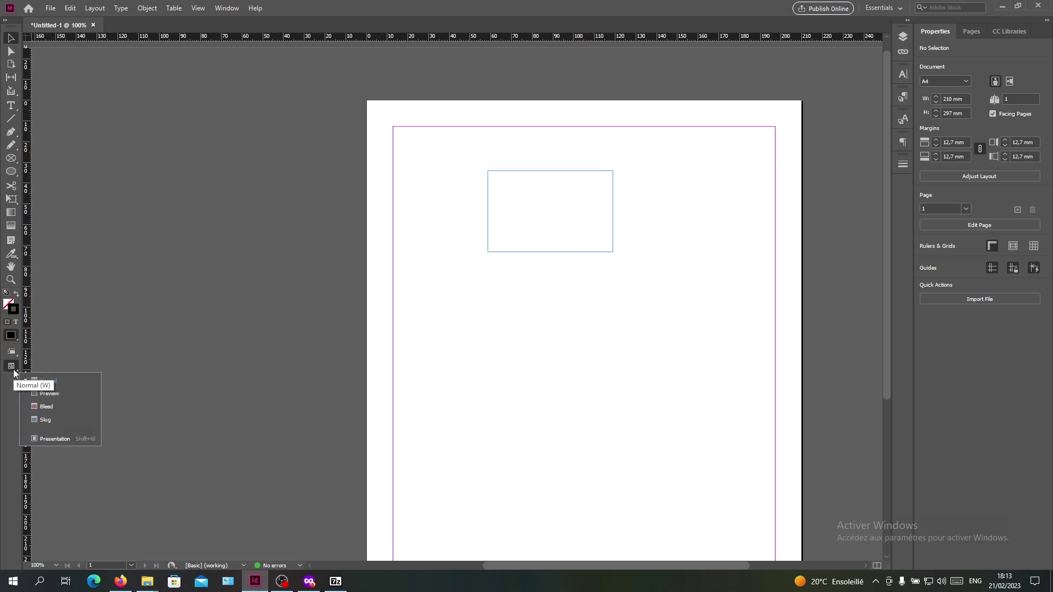
pyautogui.click(80, 392)
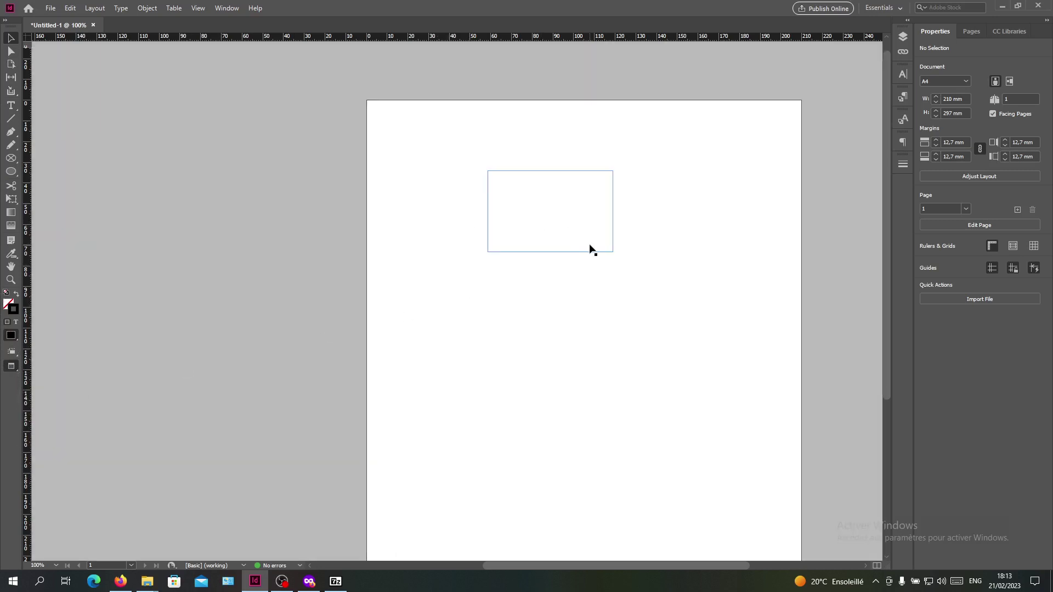
pyautogui.keyDown('alt'); pyautogui.scroll(-1, 590, 248); pyautogui.keyUp('alt')
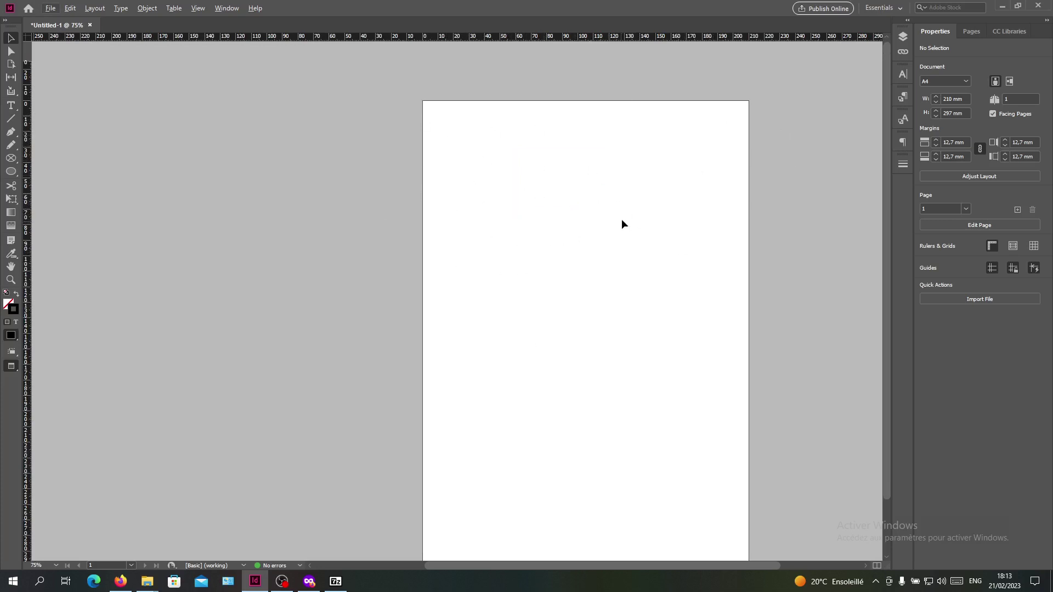
pyautogui.click(11, 368)
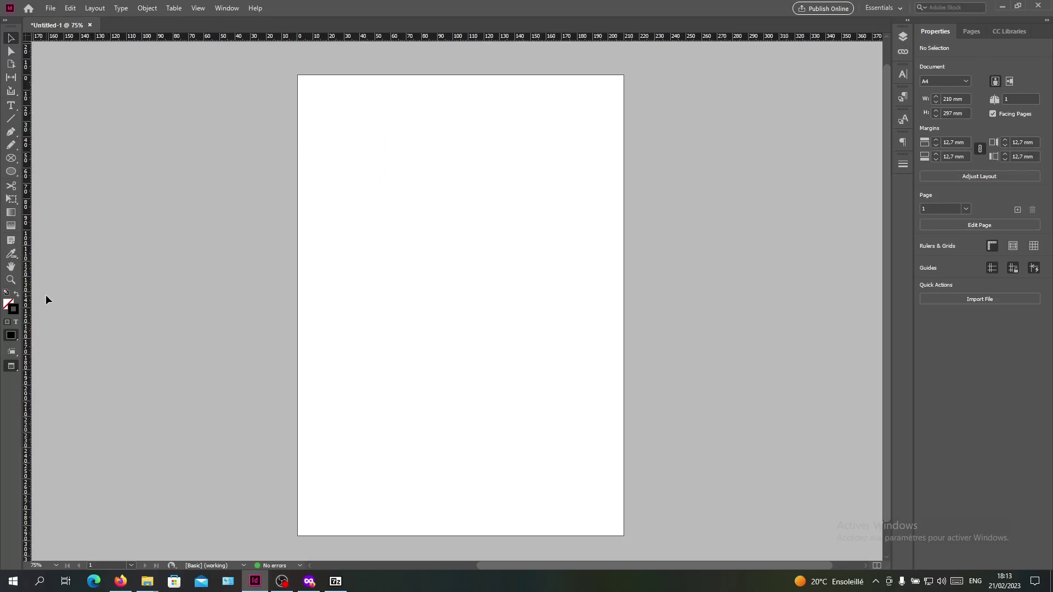
pyautogui.click(197, 9)
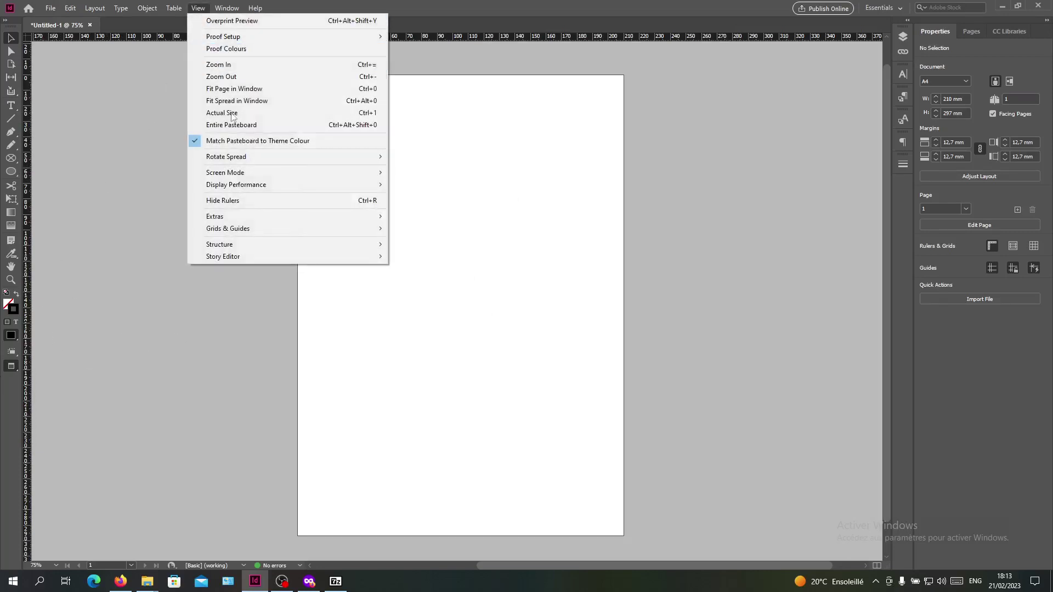
pyautogui.moveTo(295, 172)
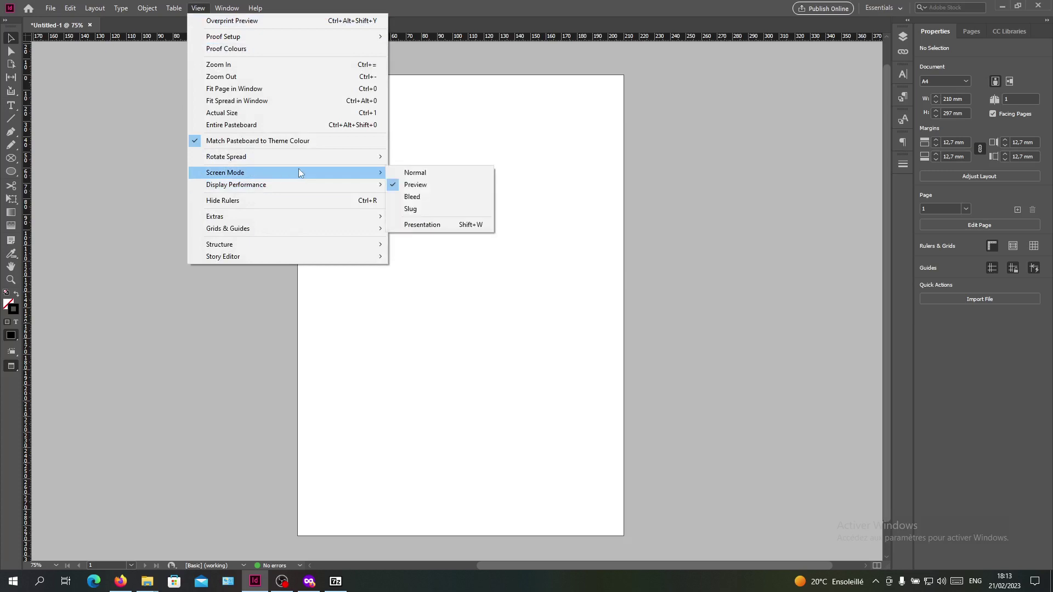
pyautogui.click(427, 174)
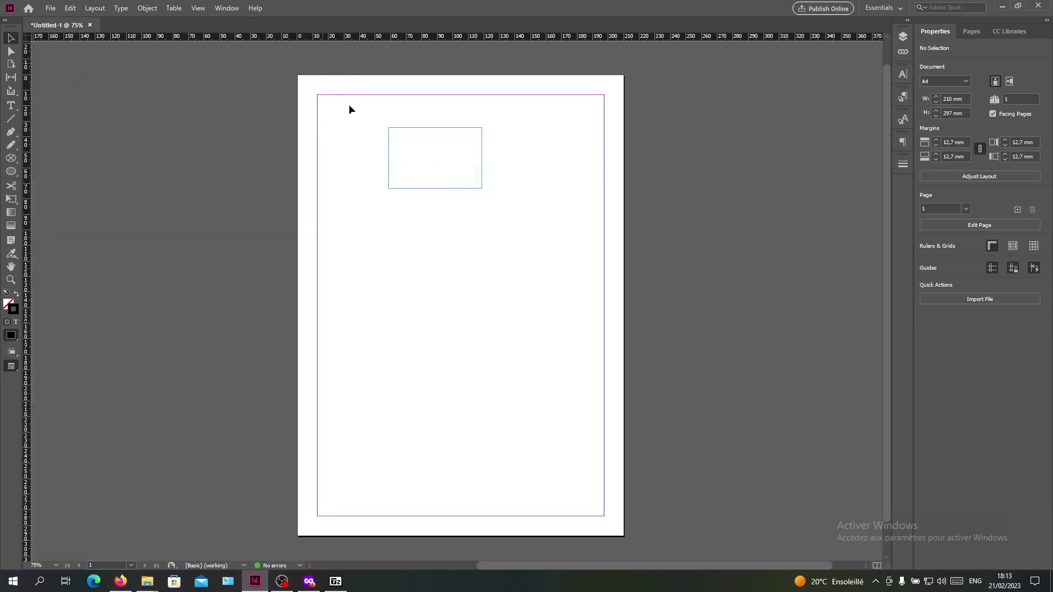
pyautogui.click(199, 9)
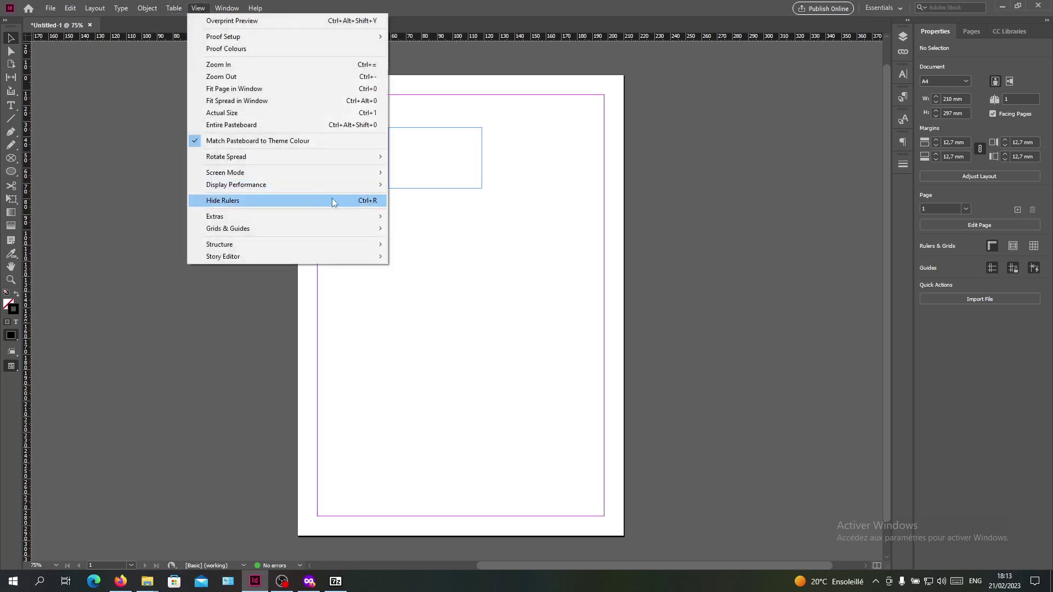
pyautogui.moveTo(341, 173)
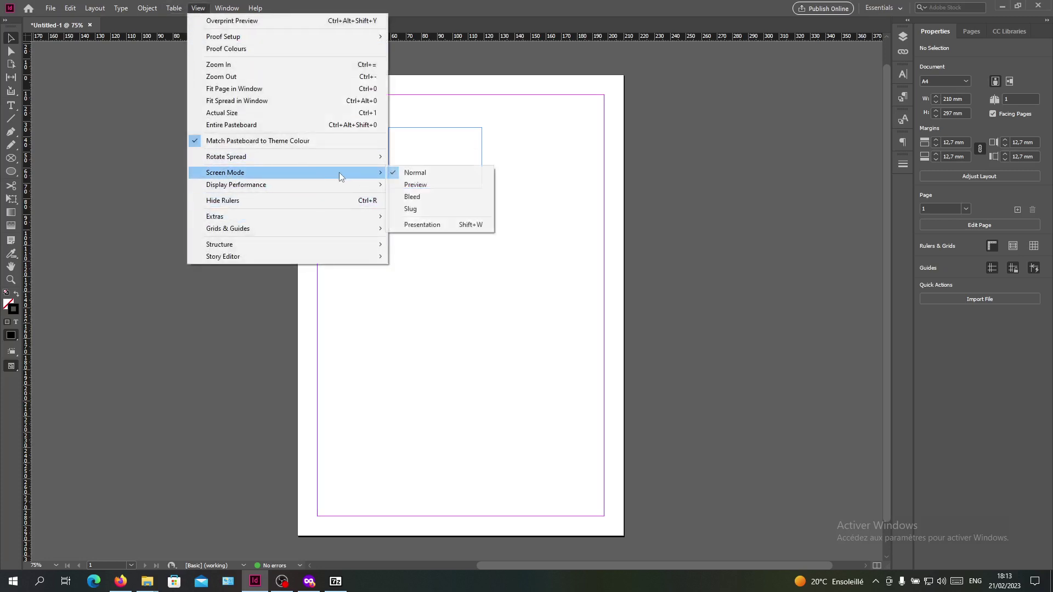
pyautogui.click(419, 185)
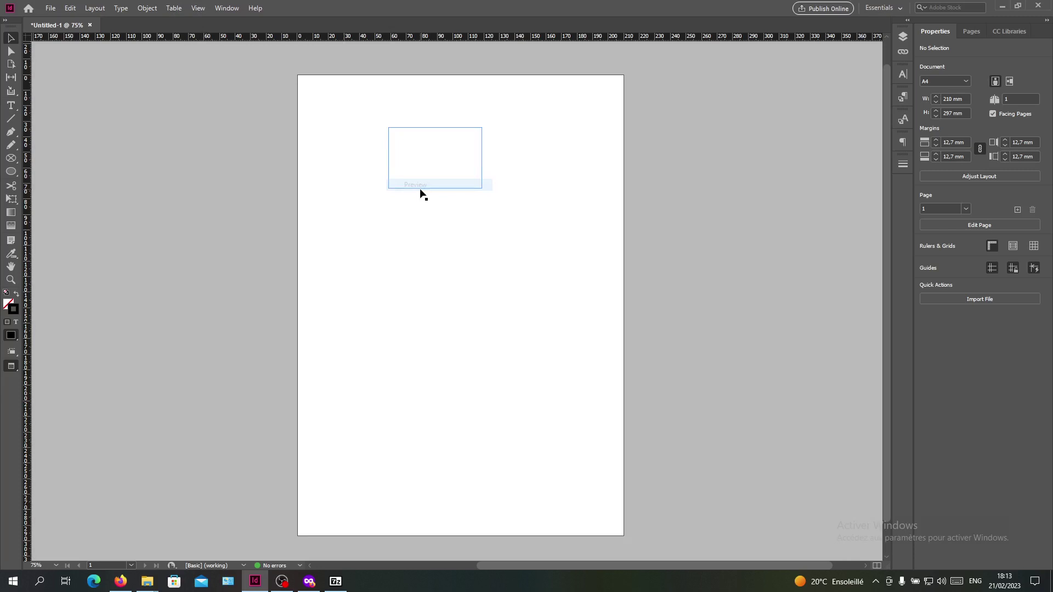
pyautogui.click(199, 10)
pyautogui.moveTo(370, 173)
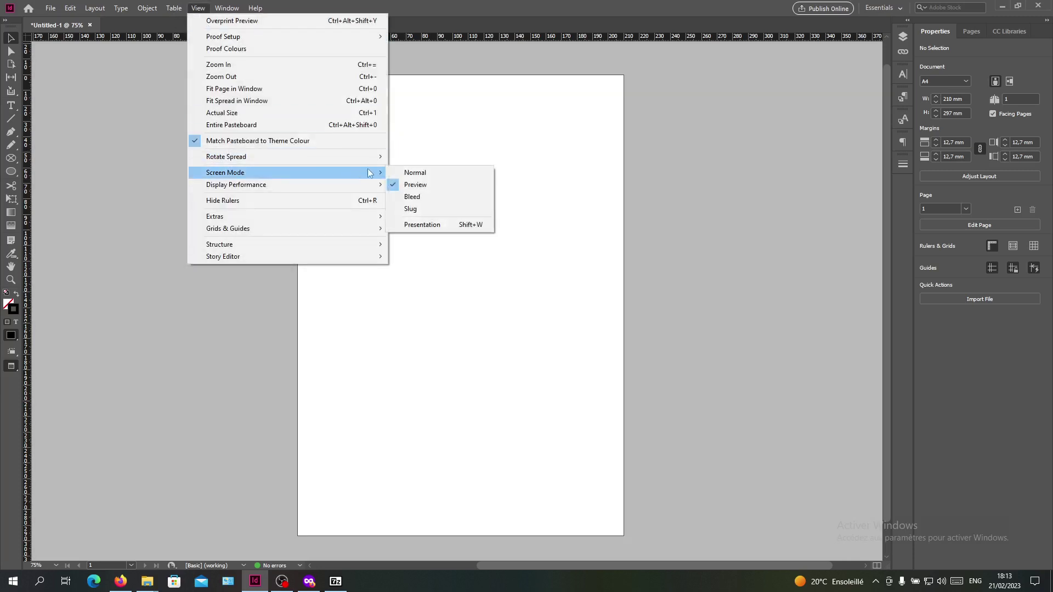
pyautogui.click(439, 225)
pyautogui.press('Escape')
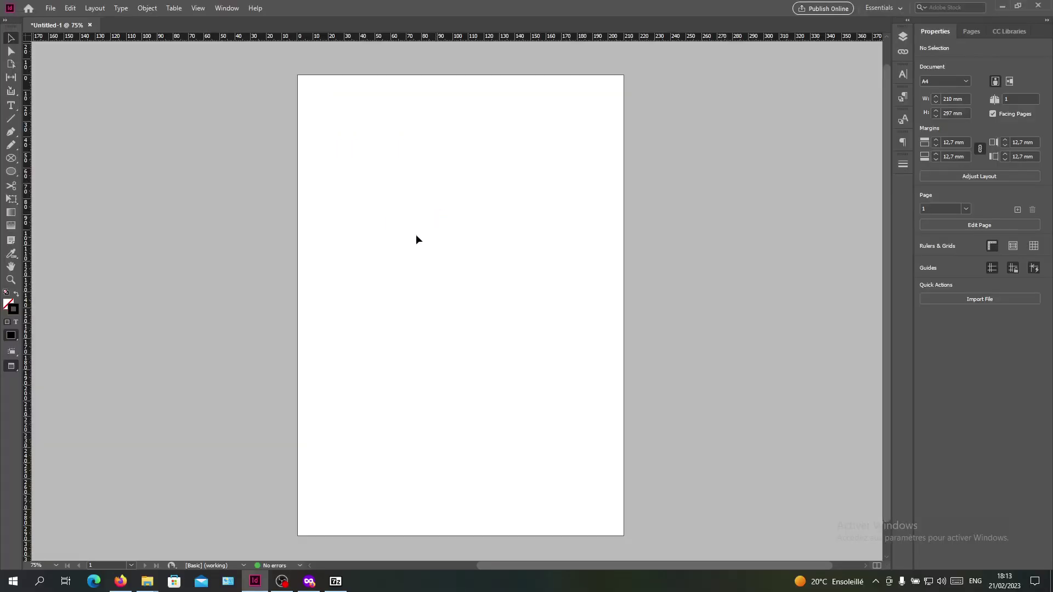